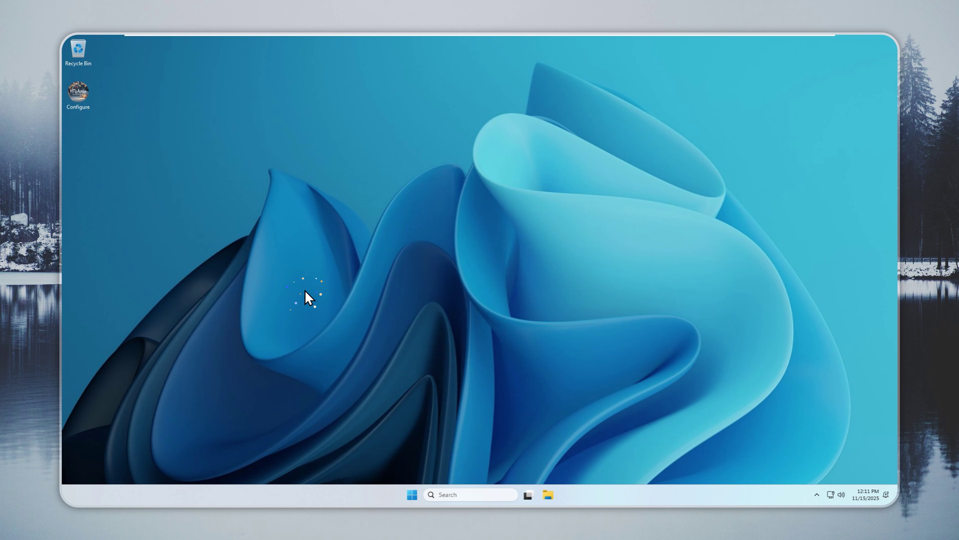
Step: Open the About Windows version information with the winver command
key(super+r)
text(winver)
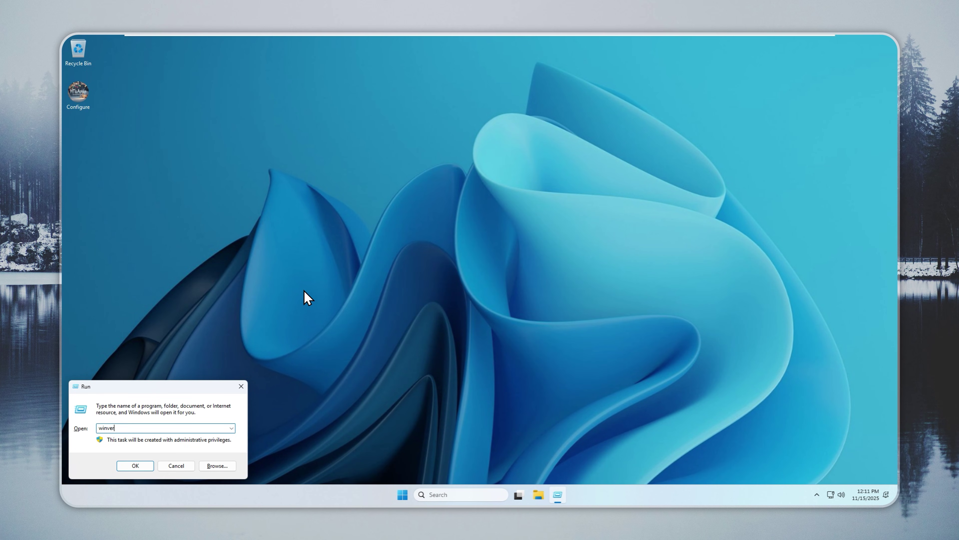
key(Return)
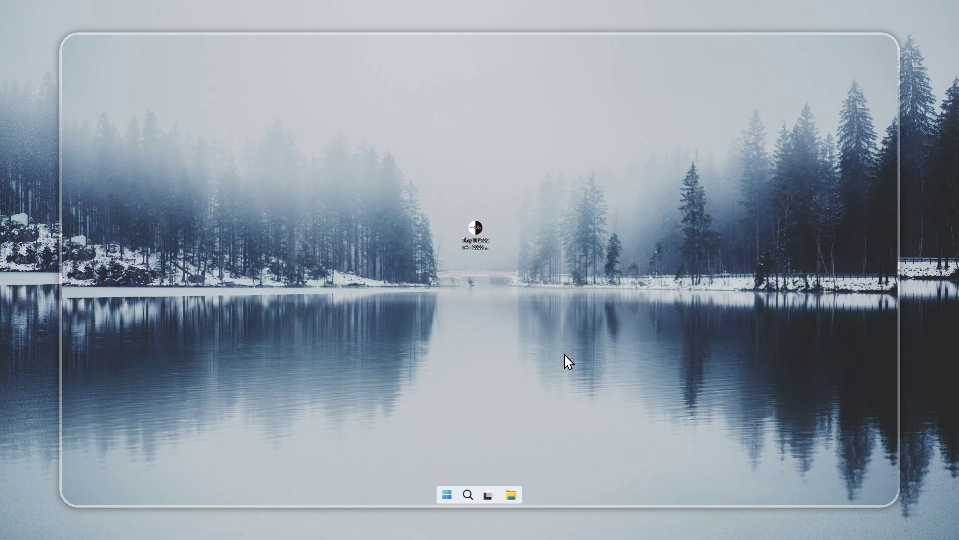
Step: Launch Tiny11 Creator from the desktop and start building the Tiny 11 LTSC v4 - 2026 Edition
click(475, 230)
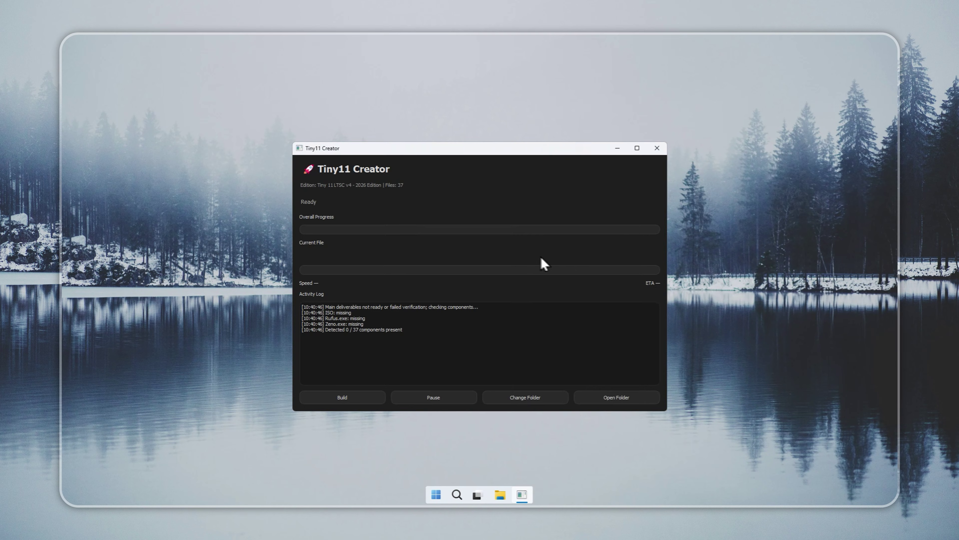
click(346, 399)
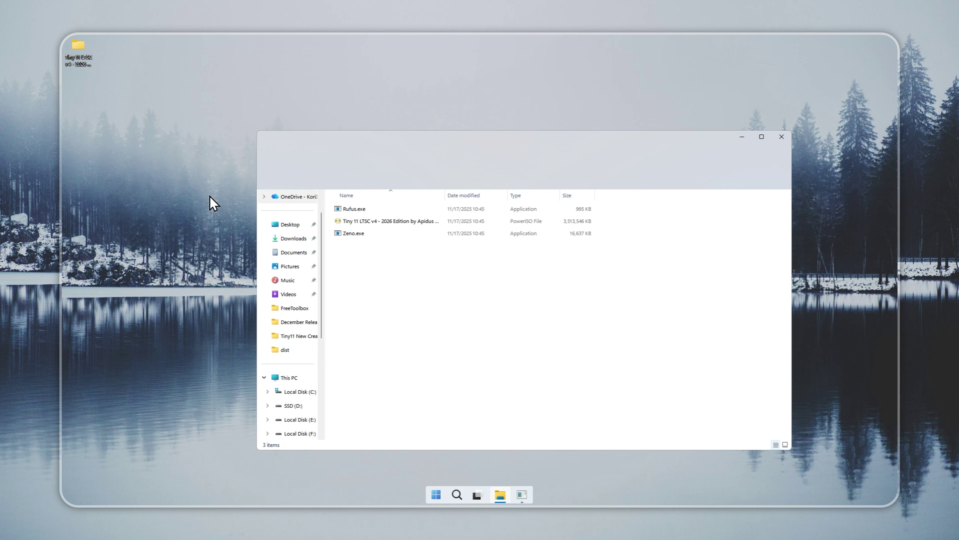
Step: Launch Zeno.exe and load the Tiny 11 LTSC v4 - 2026 Edition ISO from its folder on the Desktop
click(358, 235)
double_click(358, 234)
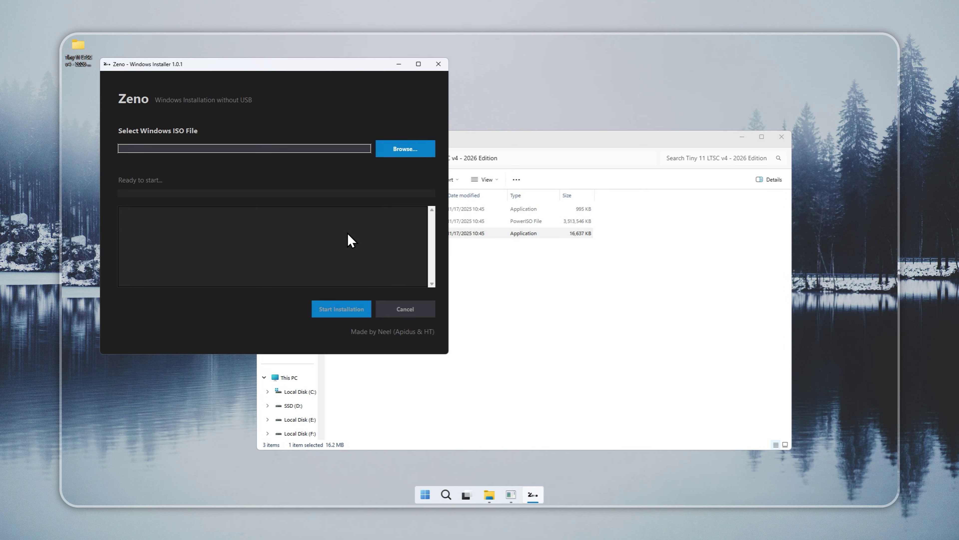
click(405, 149)
scroll(172, 233, down, 5)
scroll(151, 227, up, 5)
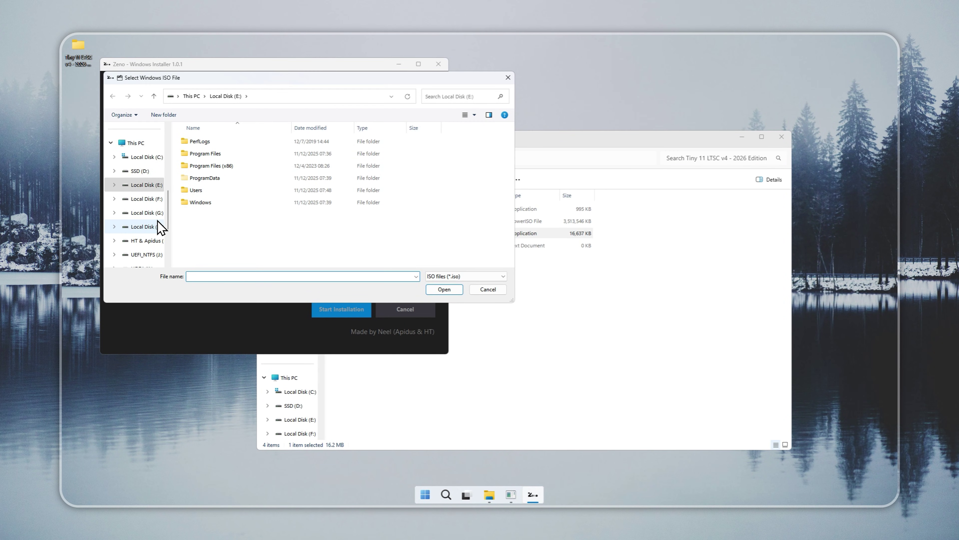
click(138, 185)
scroll(133, 192, up, 3)
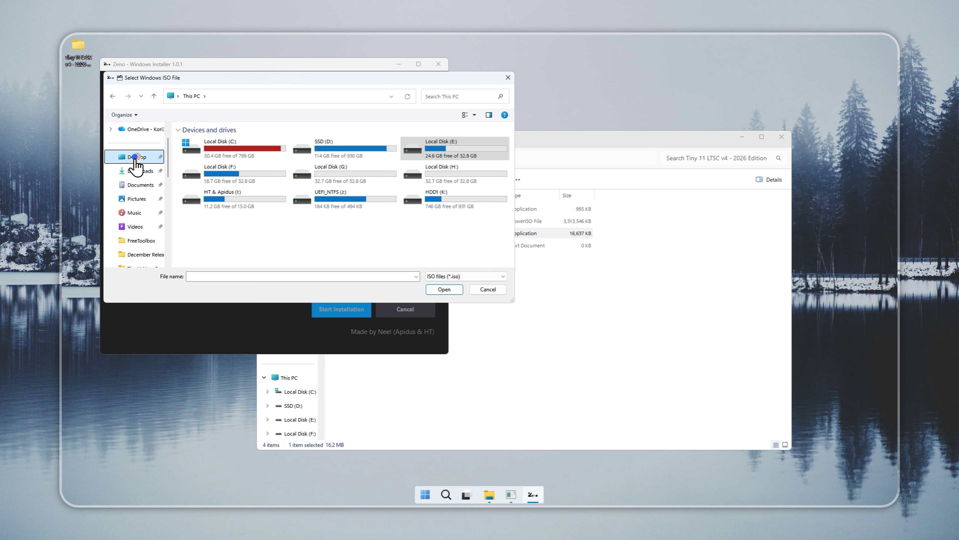
click(136, 157)
double_click(214, 149)
double_click(214, 145)
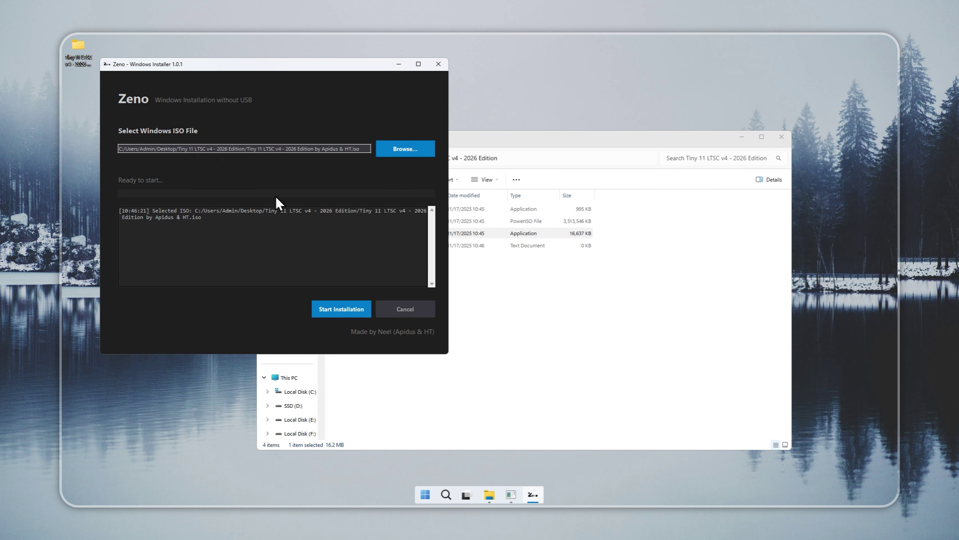
Step: Start the Zeno installation and quick-format Local Disk (F:) as NTFS with 4096-byte allocation units
click(340, 310)
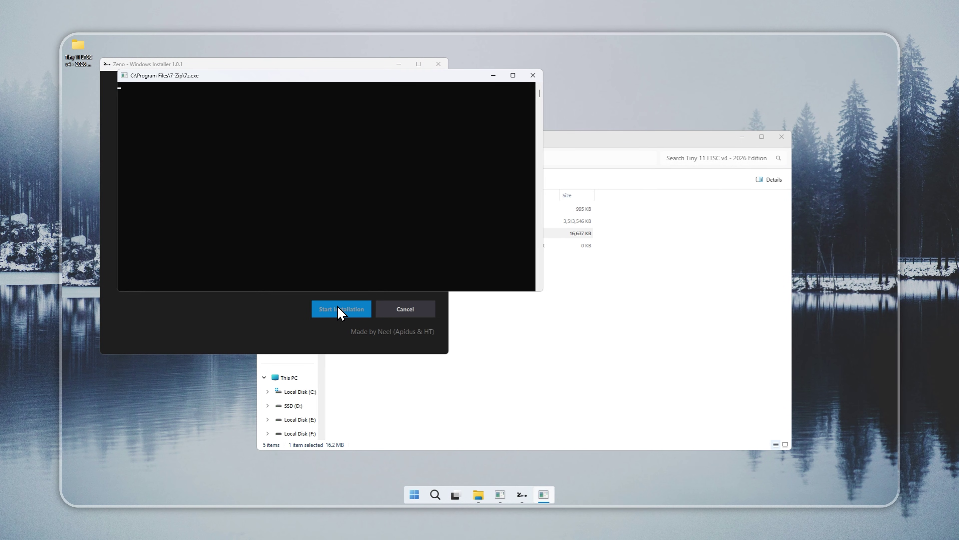
scroll(150, 208, up, 3)
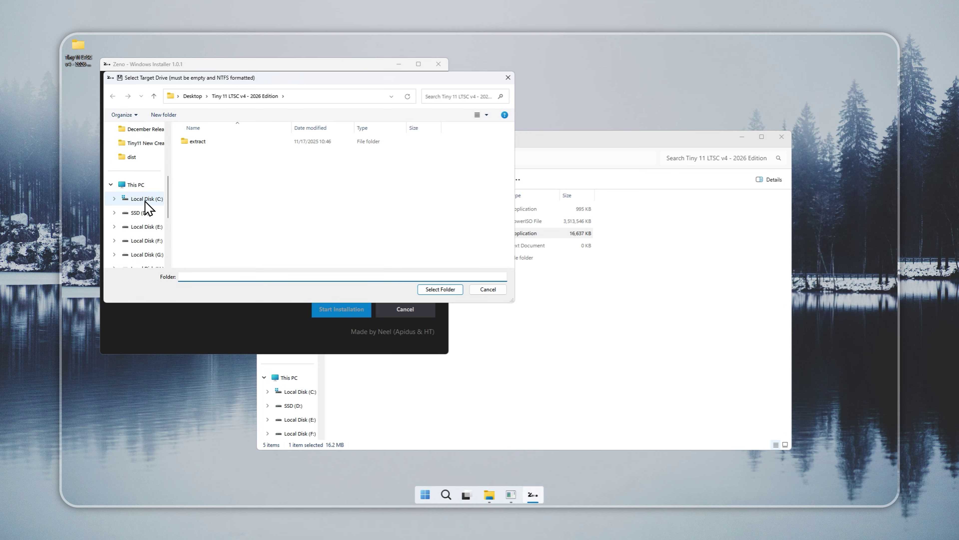
click(136, 184)
click(256, 184)
right_click(256, 184)
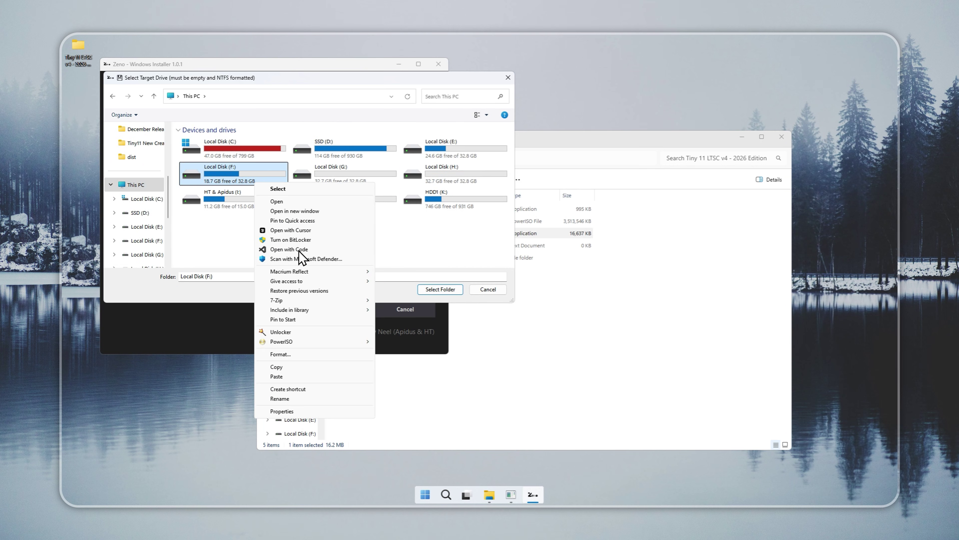
click(287, 354)
click(193, 301)
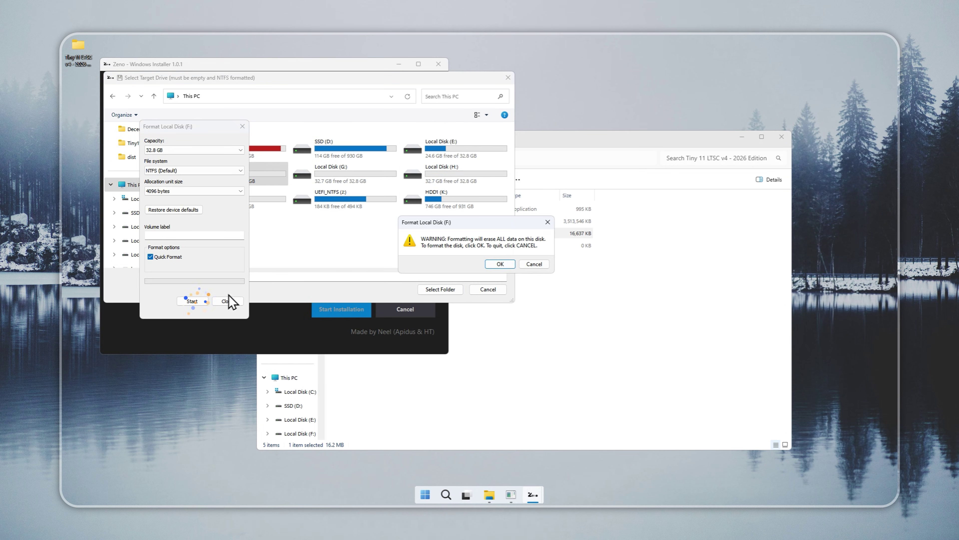
click(491, 265)
click(536, 266)
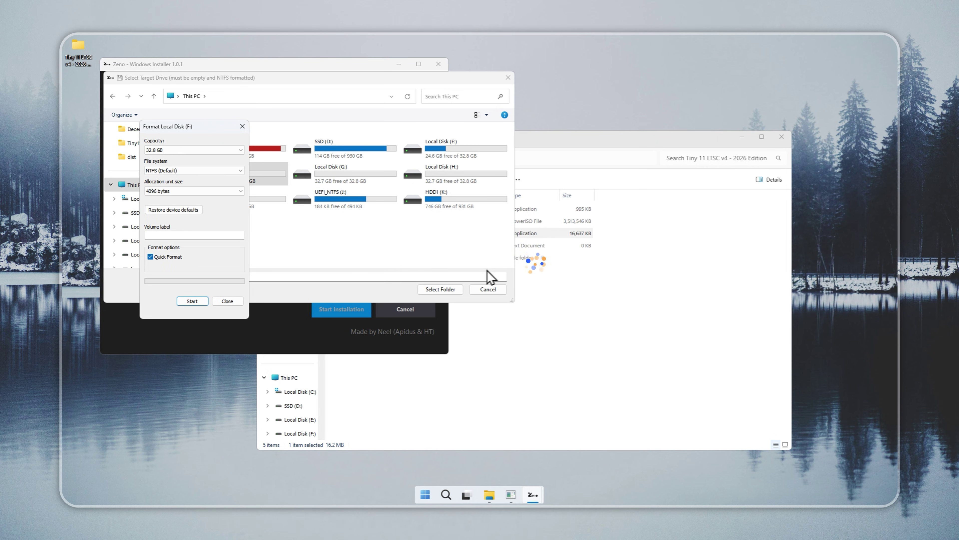
click(229, 302)
Step: Install Windows onto the formatted Local Disk (F:) and dismiss the completion message
click(430, 289)
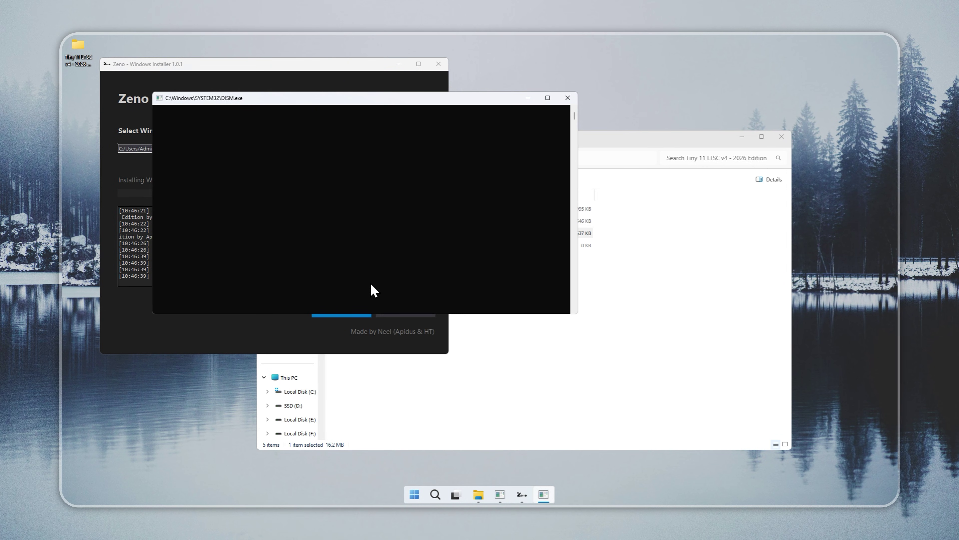
click(282, 334)
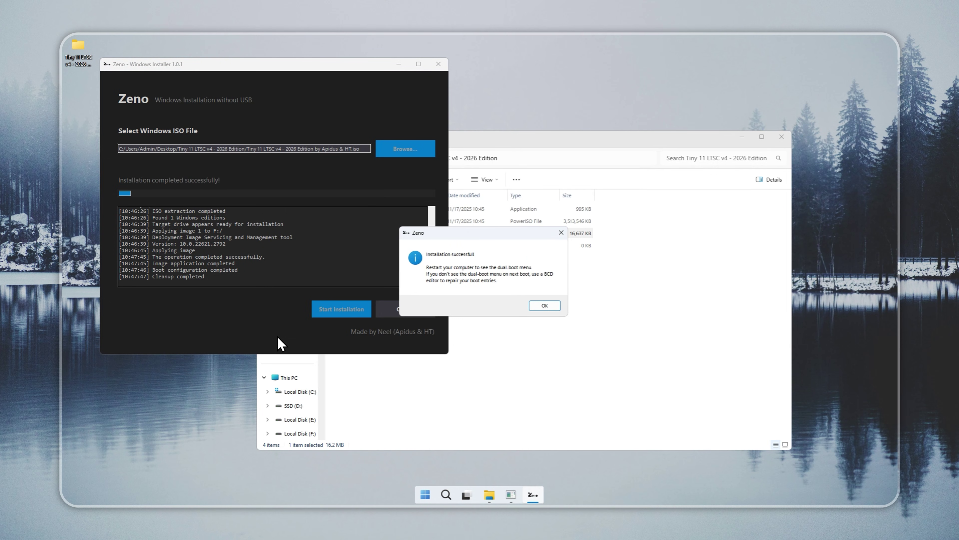
click(544, 306)
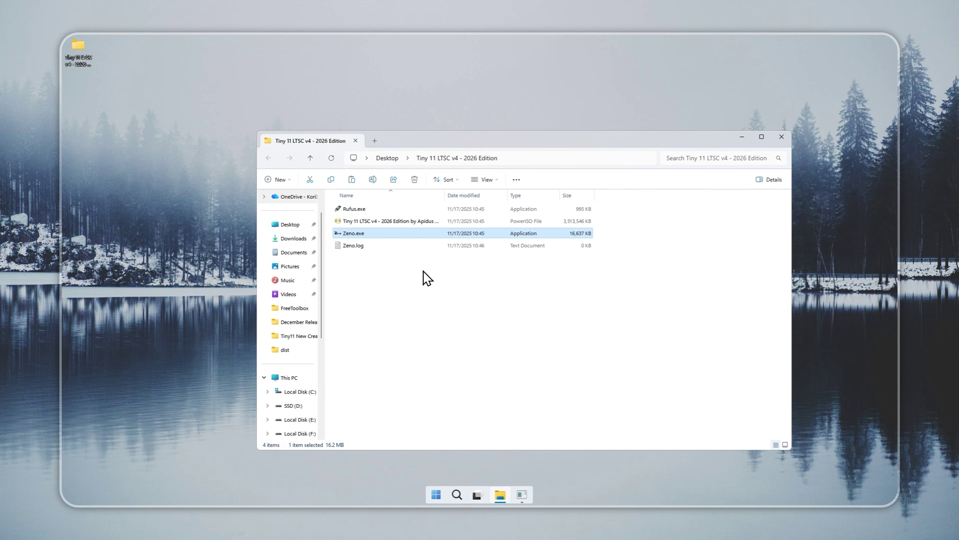
Step: Launch Rufus.exe and write the Tiny 11 LTSC v4 - 2026 Edition ISO to the 16 GB USB drive (I:), accepting the data erasure
double_click(385, 208)
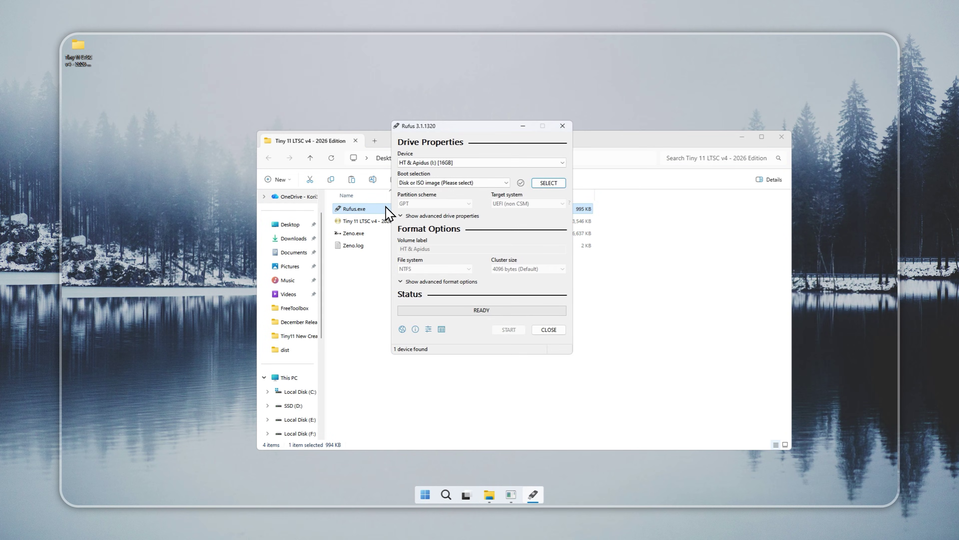
click(547, 184)
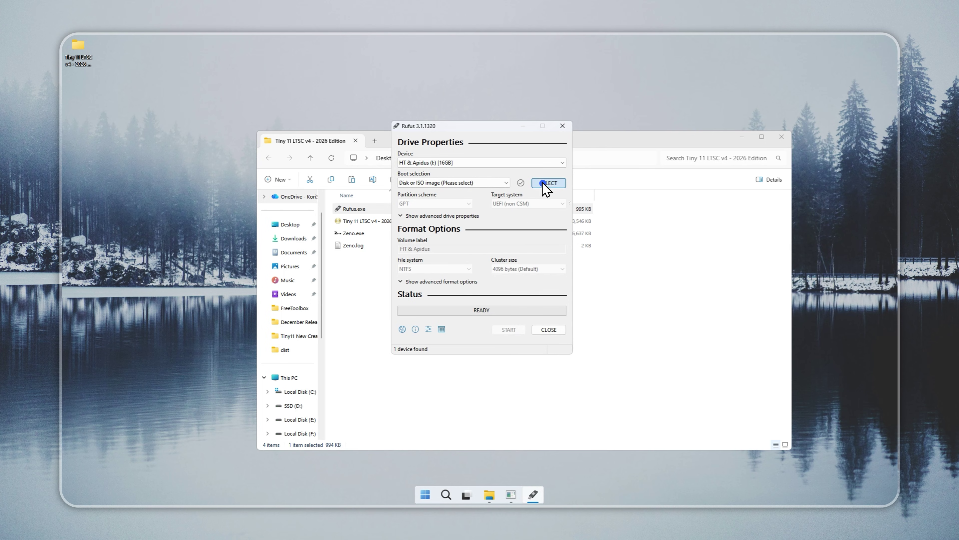
double_click(544, 202)
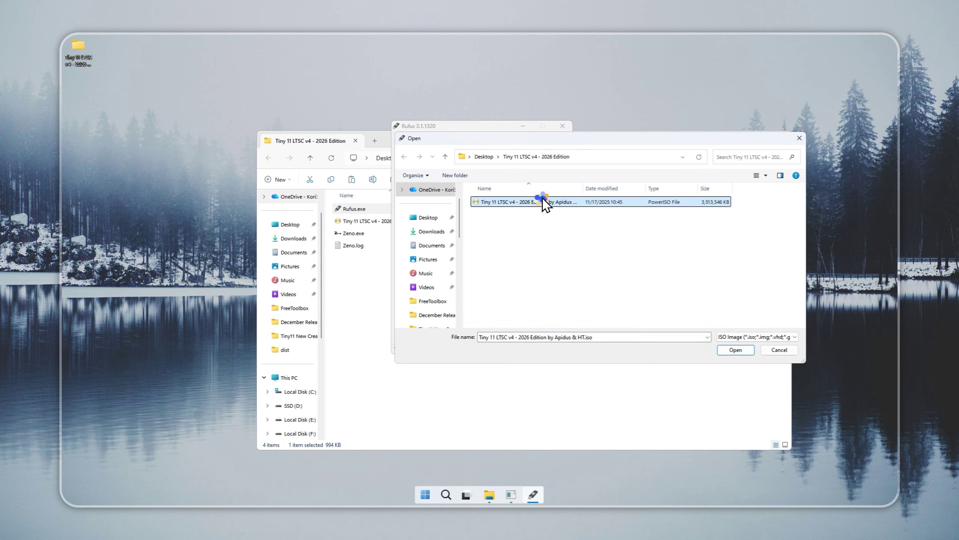
click(508, 329)
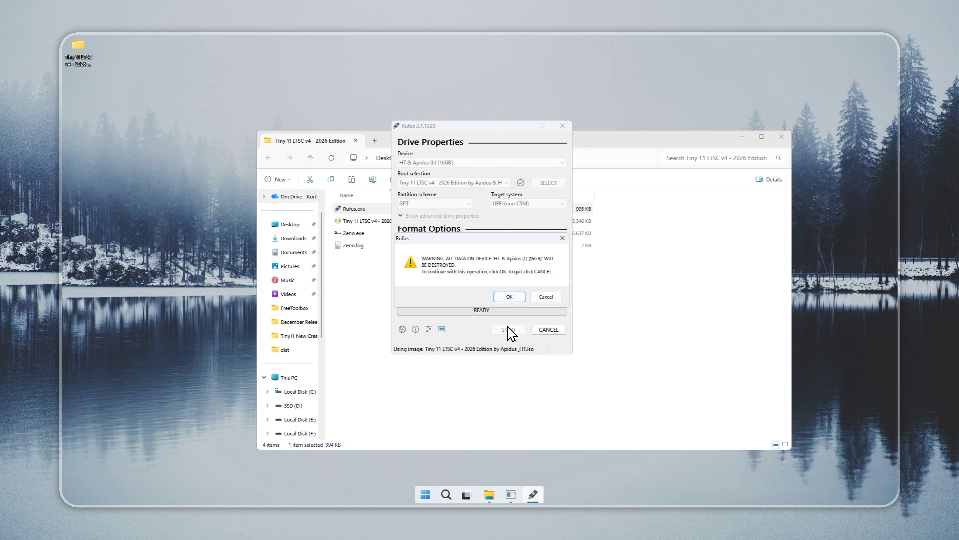
click(509, 296)
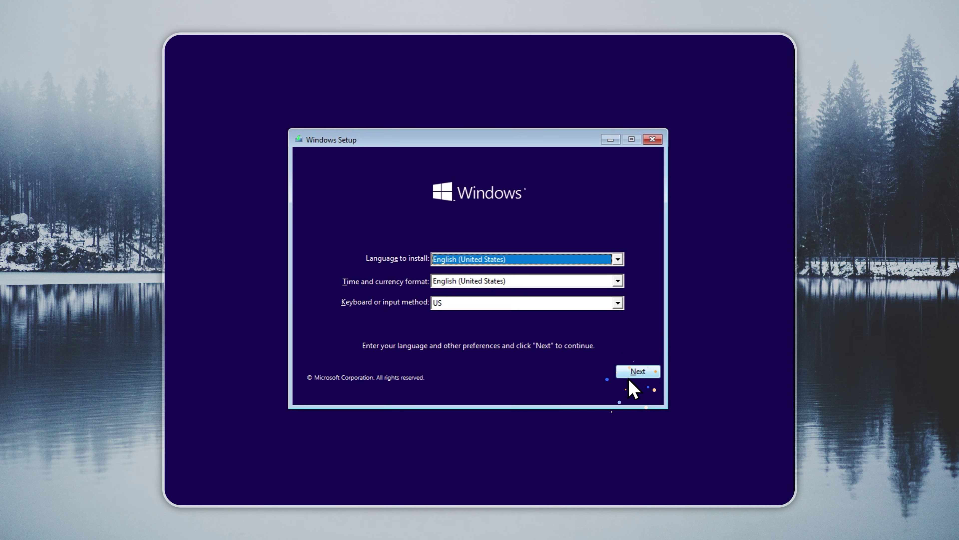
Step: Begin Windows Setup with the English (United States) language and US keyboard, and skip the product key
click(636, 371)
click(500, 274)
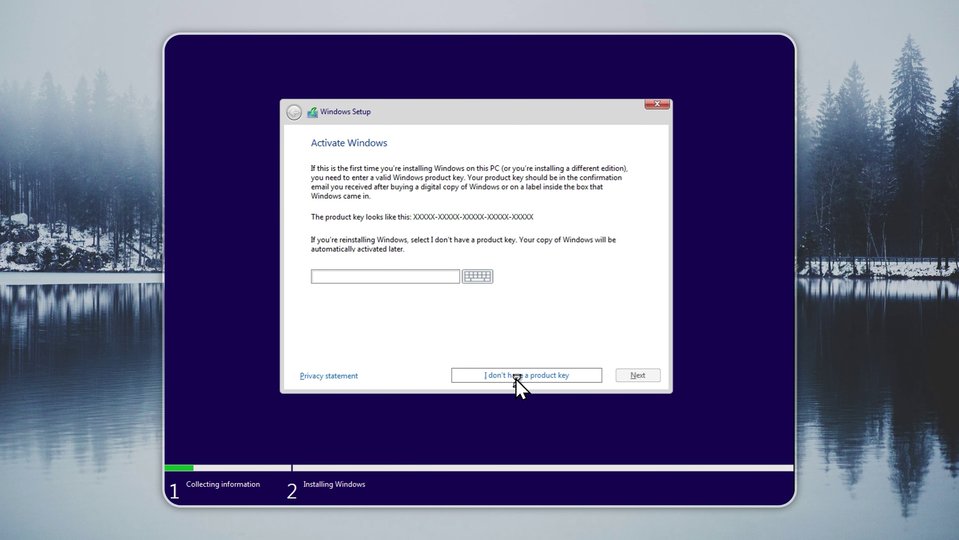
click(516, 376)
Step: Accept the license terms and choose the custom, Windows-only installation
click(380, 349)
key(Return)
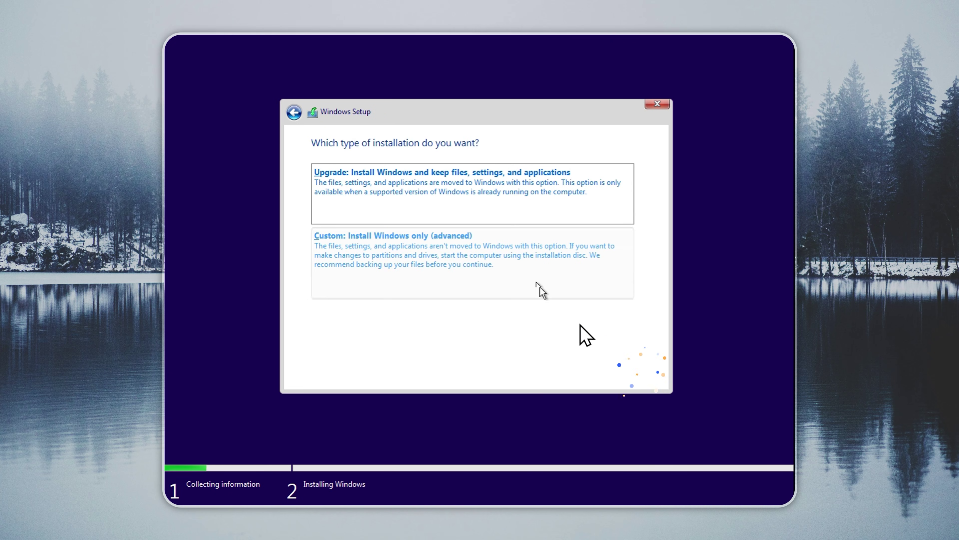
click(540, 287)
Step: Delete every existing partition on Drive 0, accepting the loss of their data
click(507, 279)
click(417, 301)
click(551, 316)
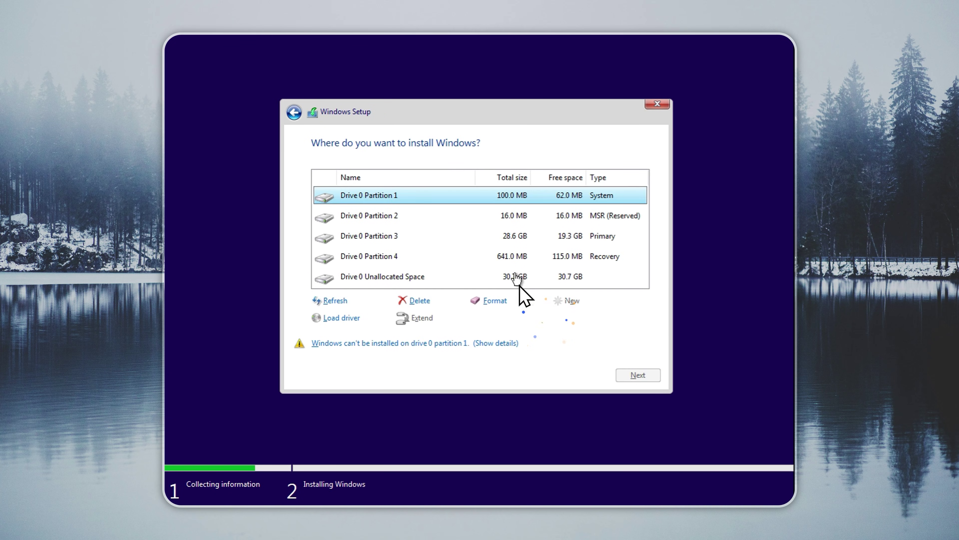
click(510, 256)
click(418, 300)
click(551, 317)
click(507, 236)
click(418, 301)
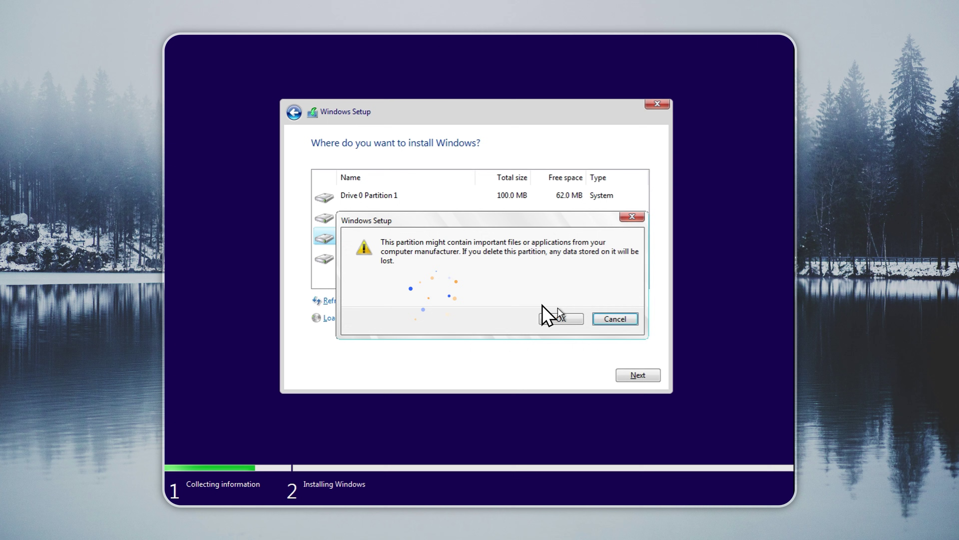
click(557, 318)
click(521, 216)
click(418, 300)
click(561, 318)
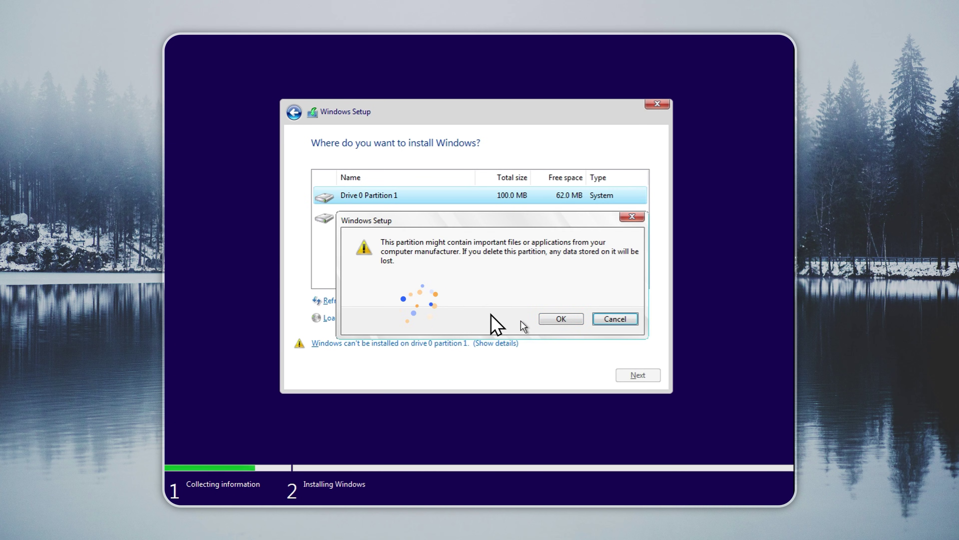
click(561, 318)
Step: Create a new 61439 MB partition from Drive 0's unallocated space, allowing Windows to add its system partitions
click(569, 300)
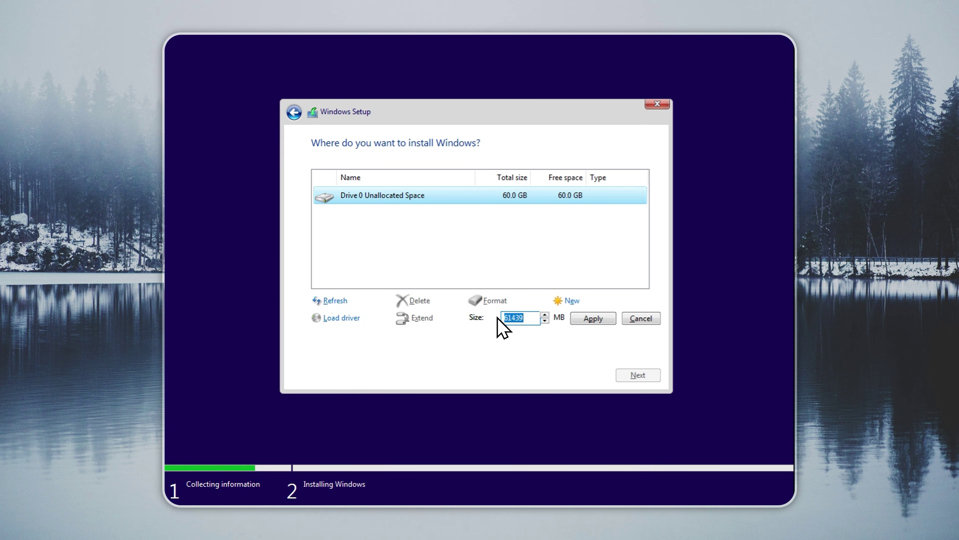
click(580, 318)
click(560, 319)
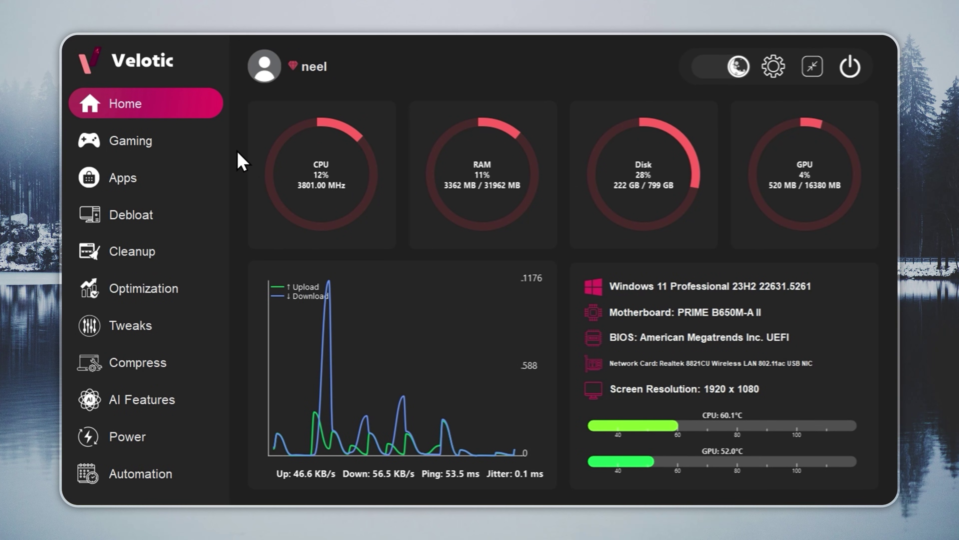
Step: In Velotic, look through the Gaming, Cleanup, Optimization, Tweaks, Debloat, Apps and Power pages
click(221, 152)
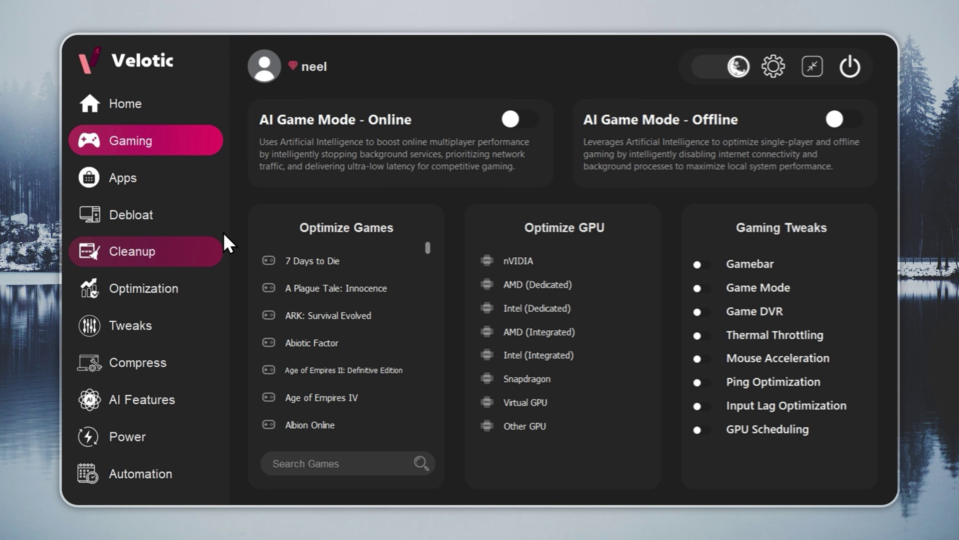
click(189, 265)
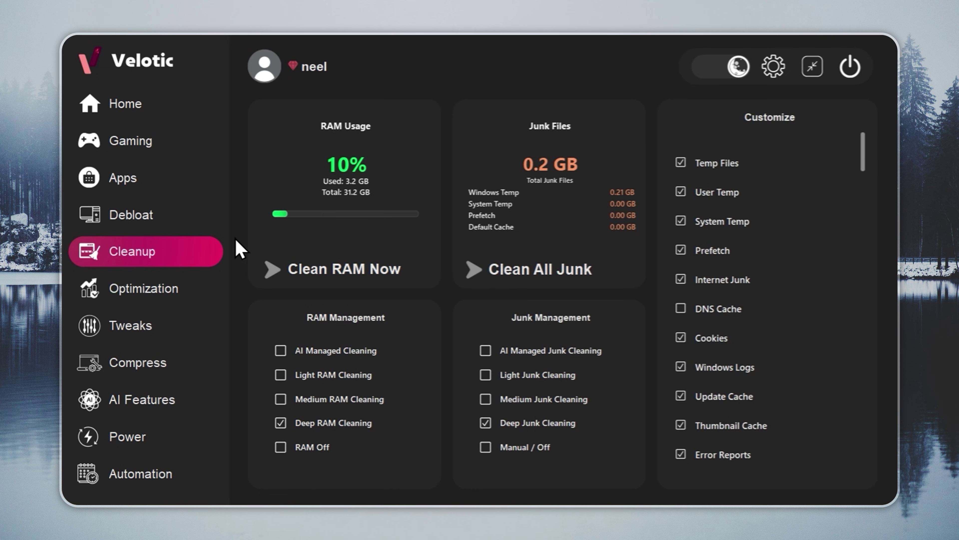
click(223, 282)
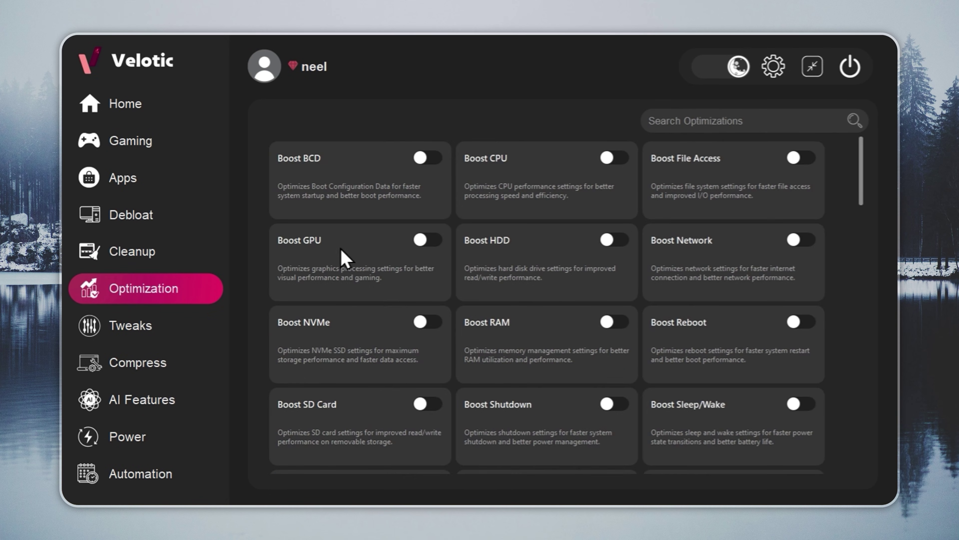
click(210, 334)
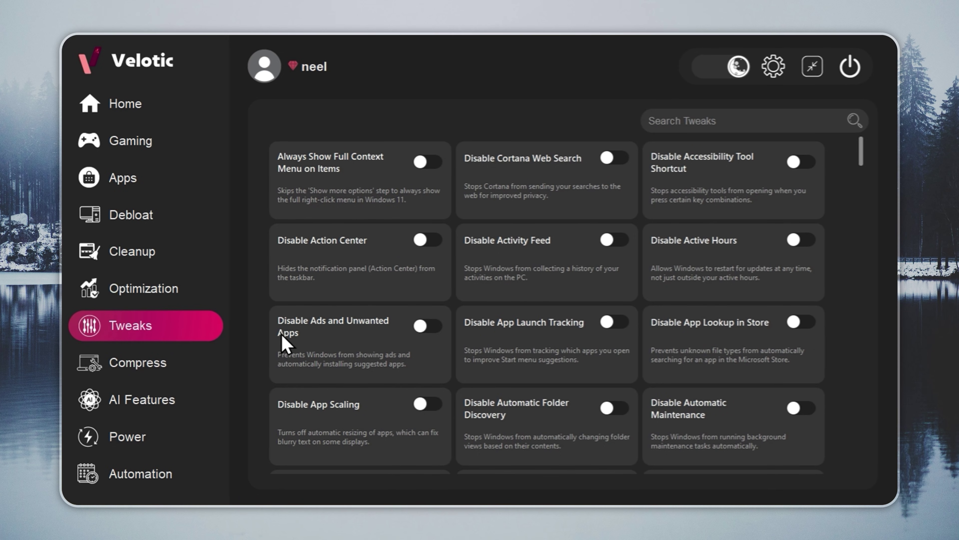
click(149, 219)
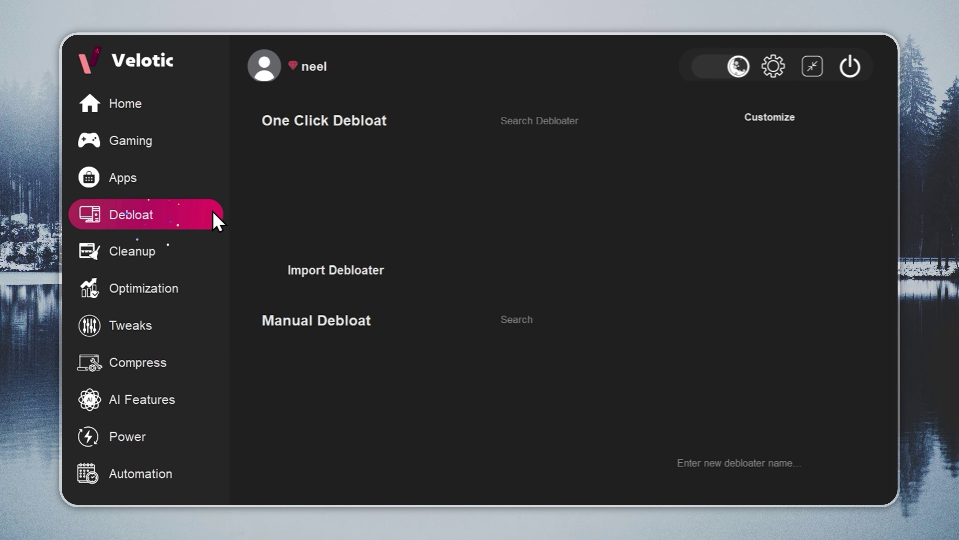
click(219, 186)
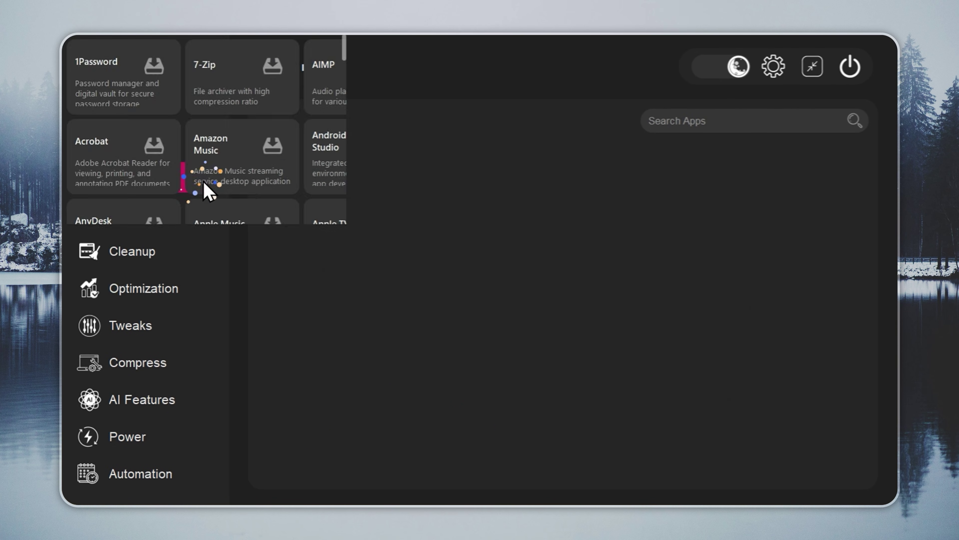
click(210, 439)
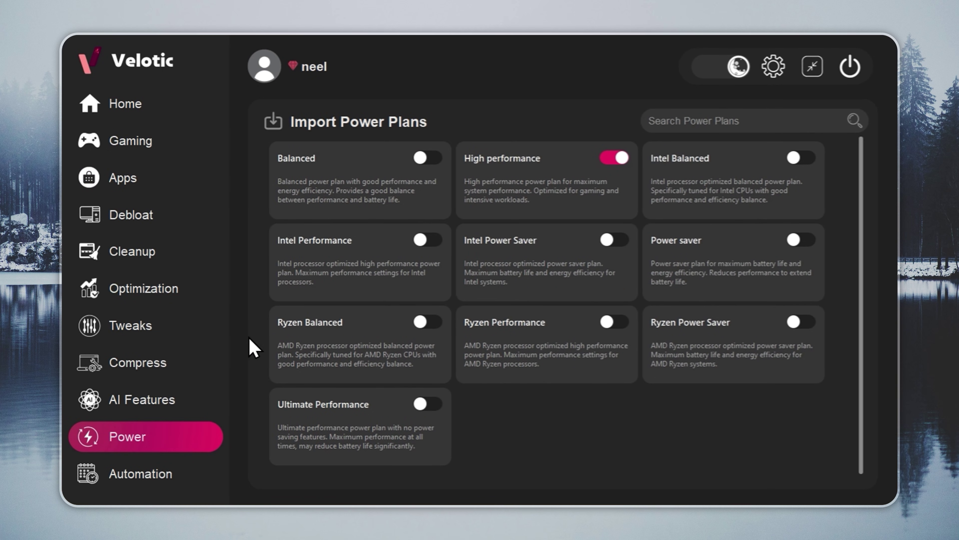
Step: View Velotic's Compress and AI Features pages
click(210, 364)
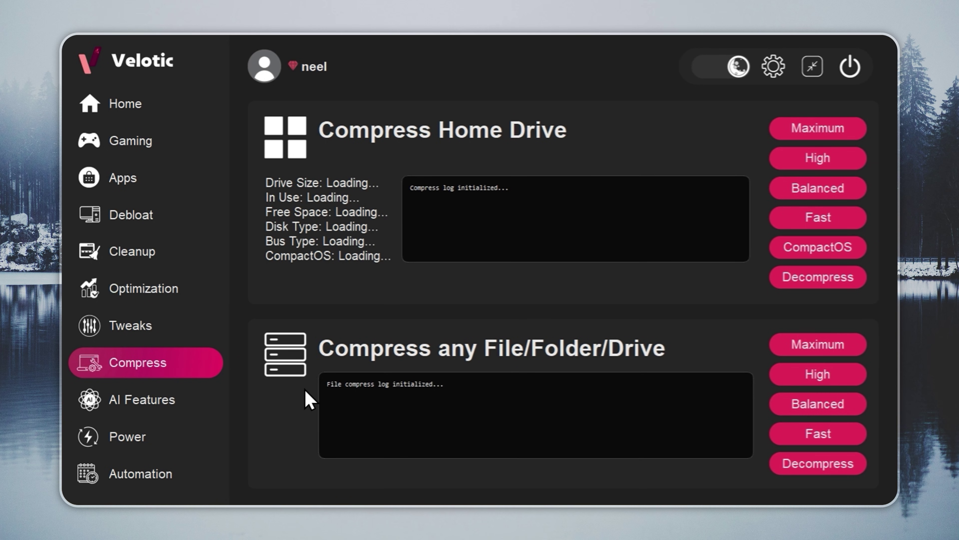
click(217, 399)
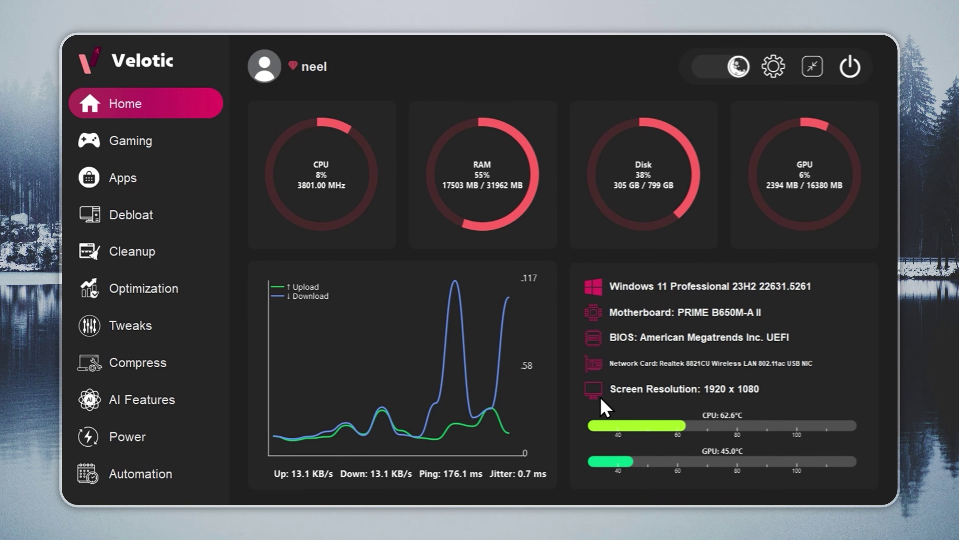
Step: Run Velotic's one-click Tiny 11 debloater and dismiss its completion message
click(127, 213)
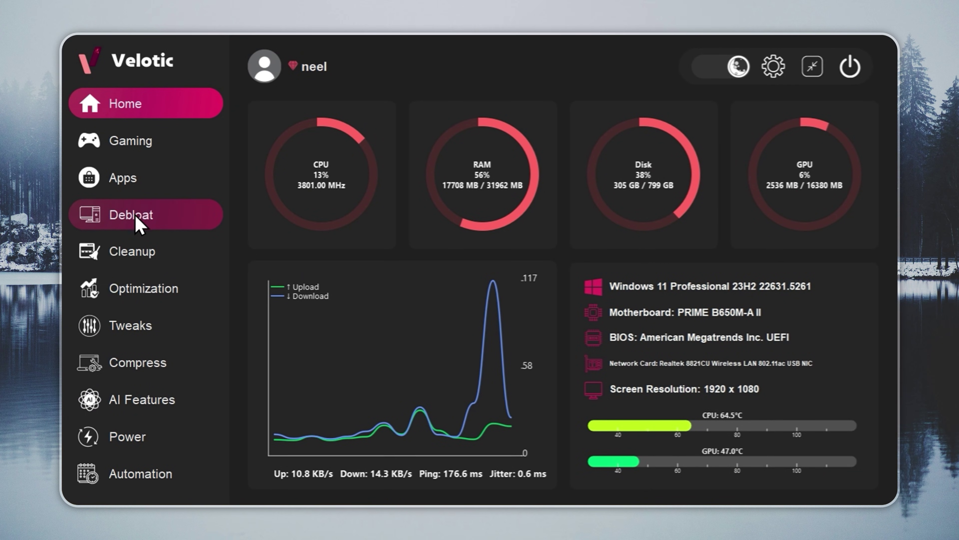
click(288, 167)
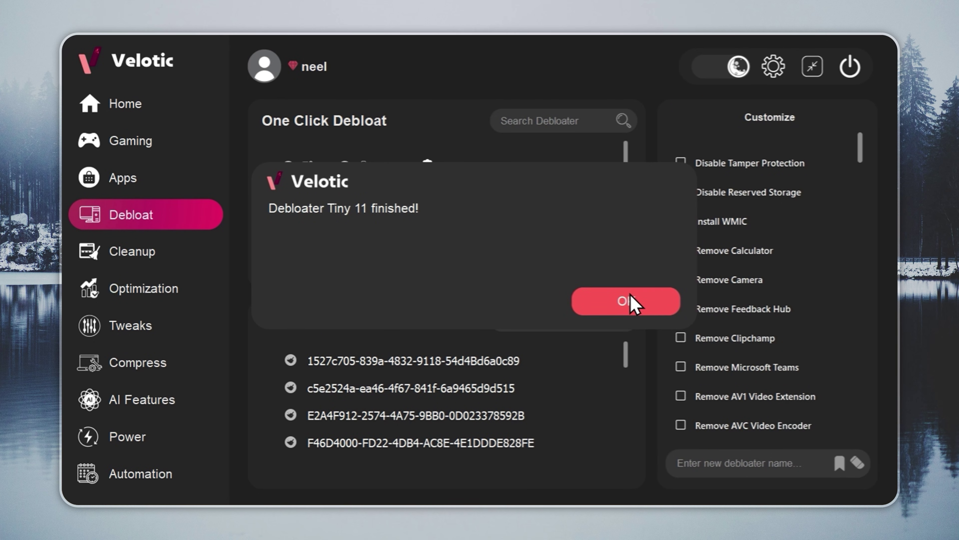
click(618, 309)
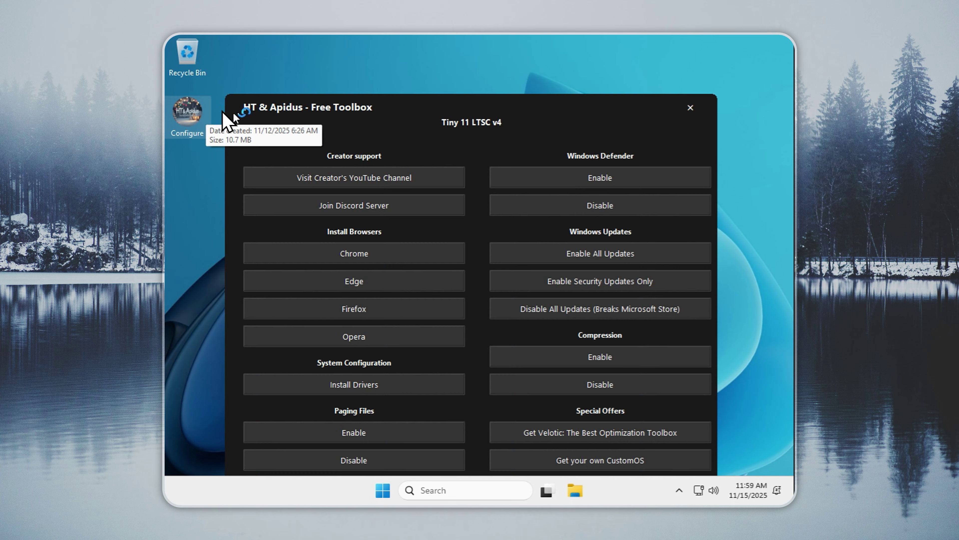
Step: Enable compression in the HT & Apidus Free Toolbox, acknowledge the result and close the toolbox
drag(466, 95, 476, 47)
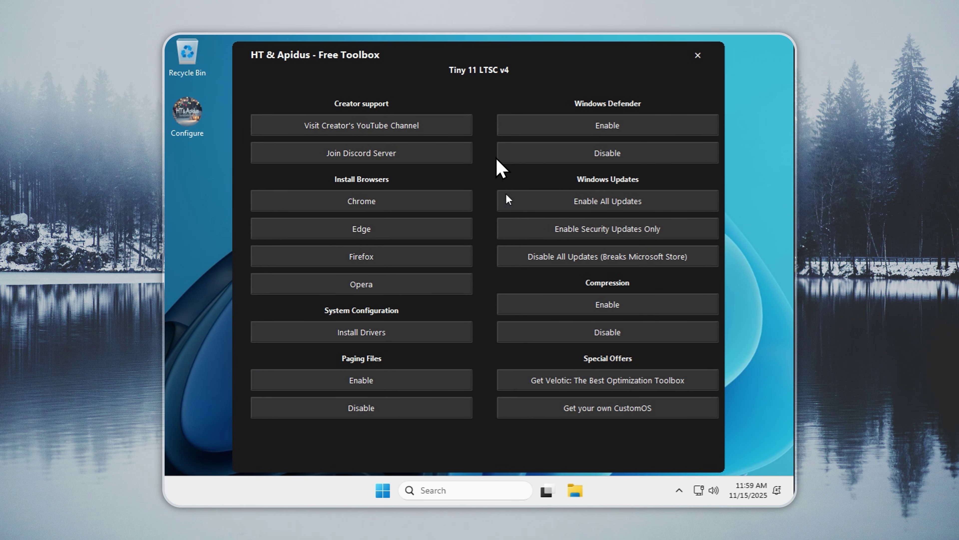
click(601, 304)
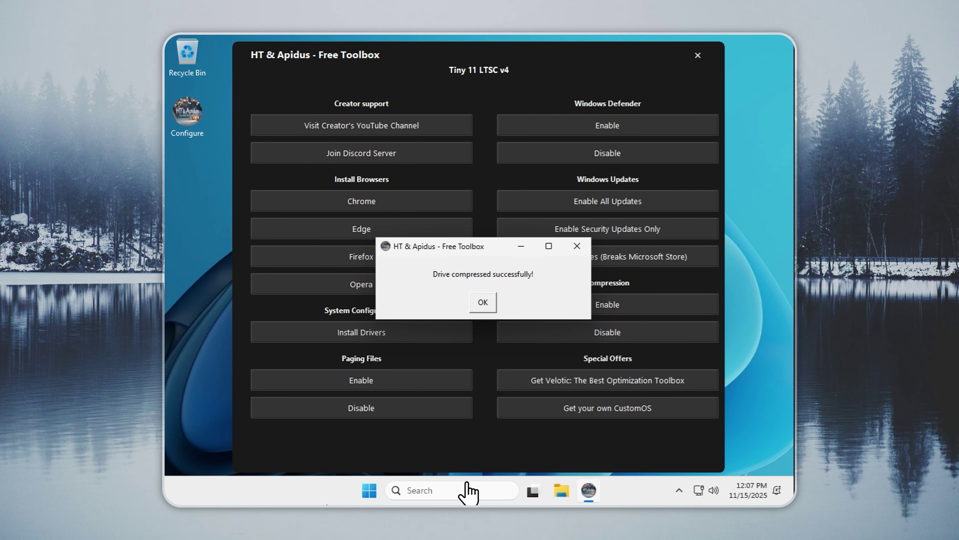
click(480, 304)
click(698, 55)
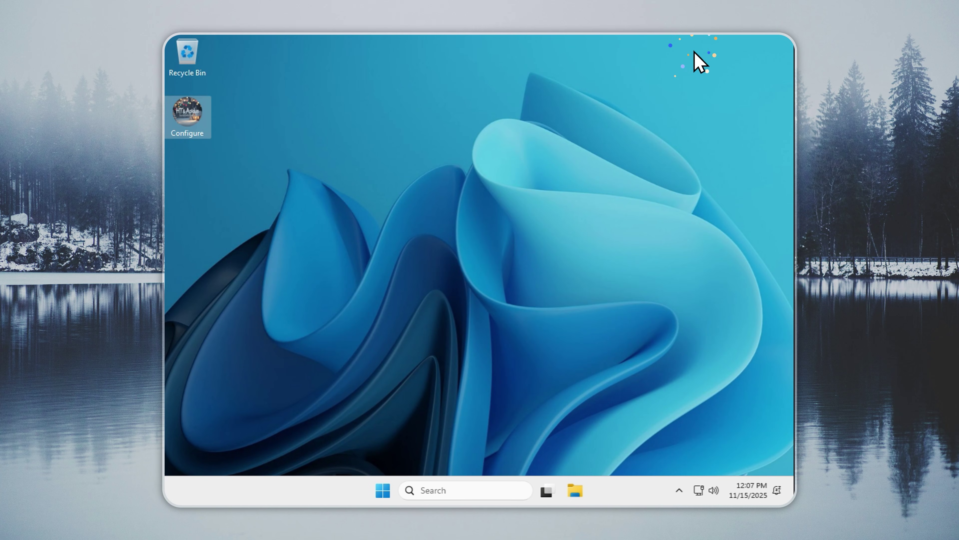
Step: Open the properties of Local Disk (C:) from This PC to check its storage usage
click(574, 491)
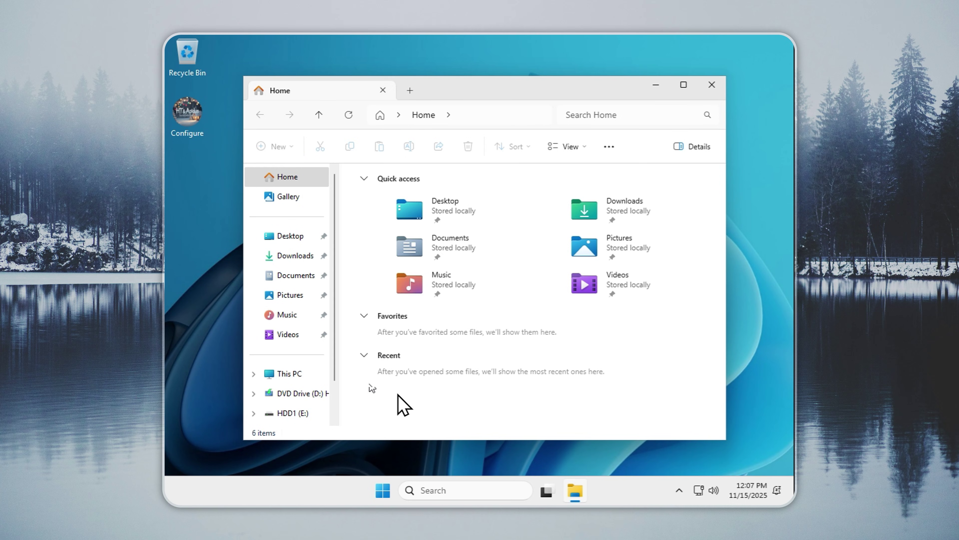
click(310, 372)
right_click(420, 213)
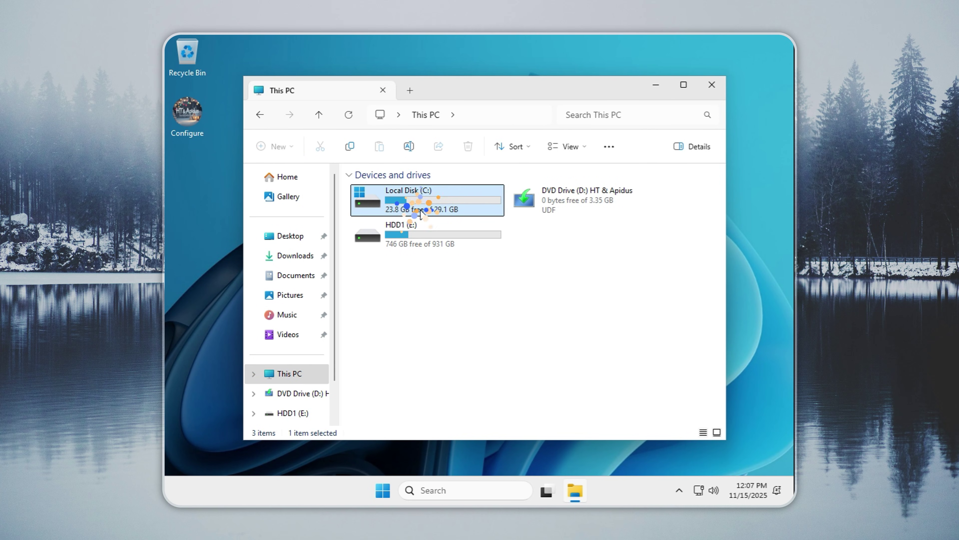
click(466, 396)
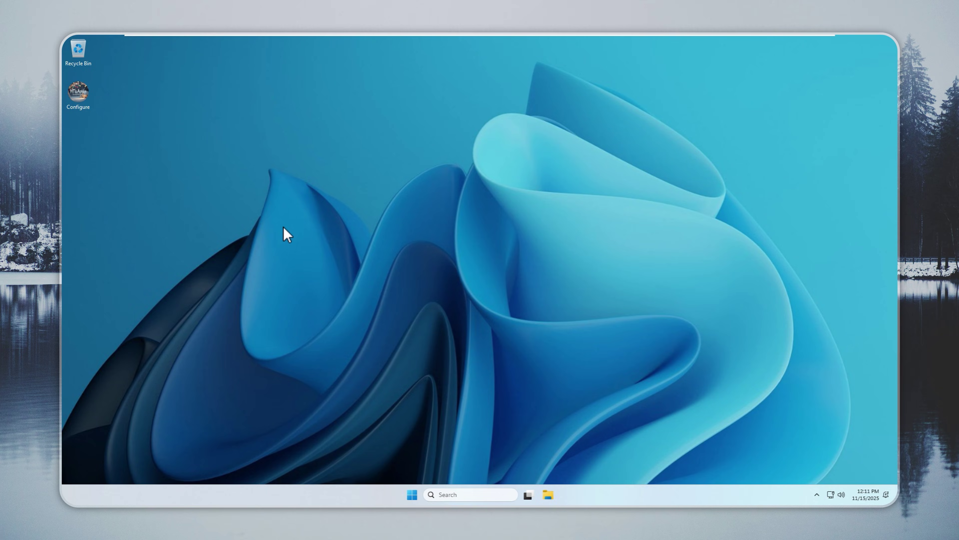
Step: Launch the Configure toolbox from the desktop and install the Chrome browser with it
click(84, 97)
click(84, 97)
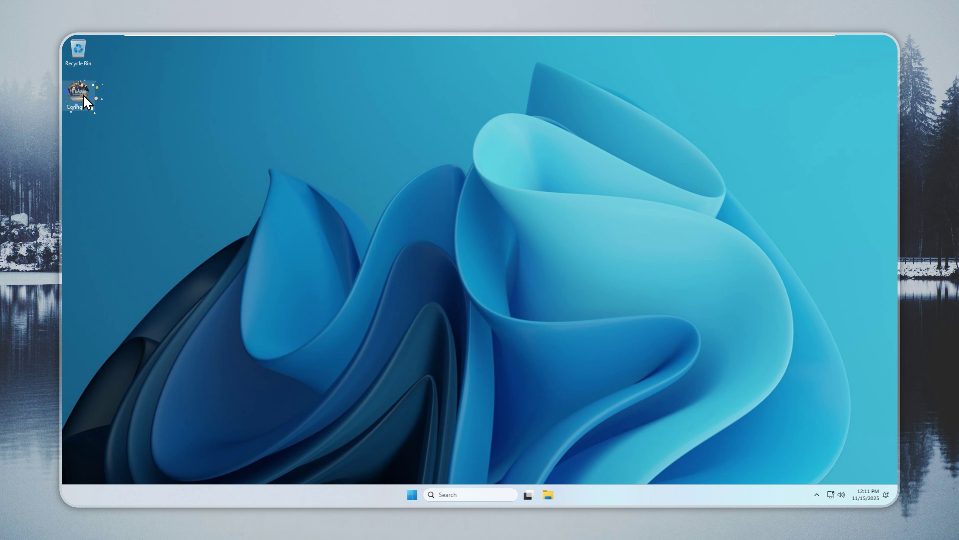
click(207, 166)
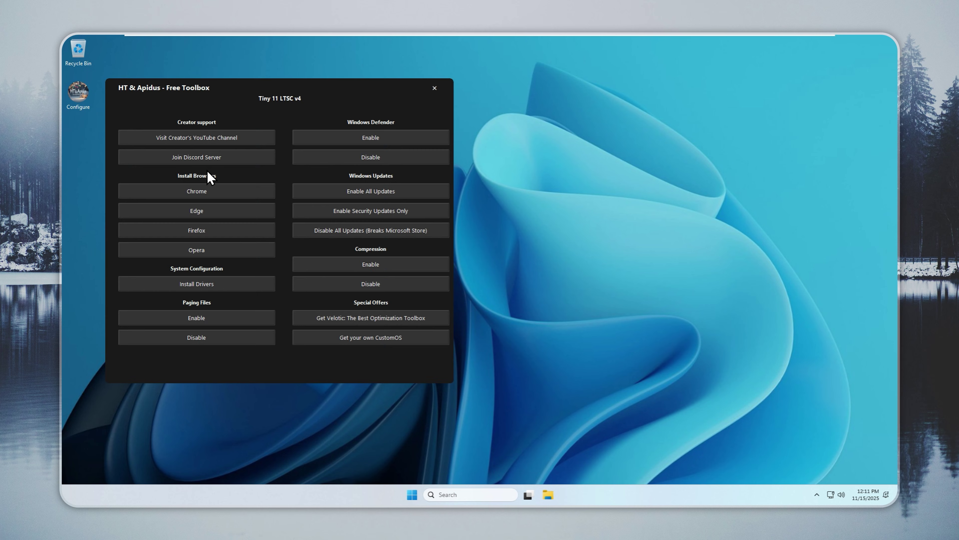
click(201, 191)
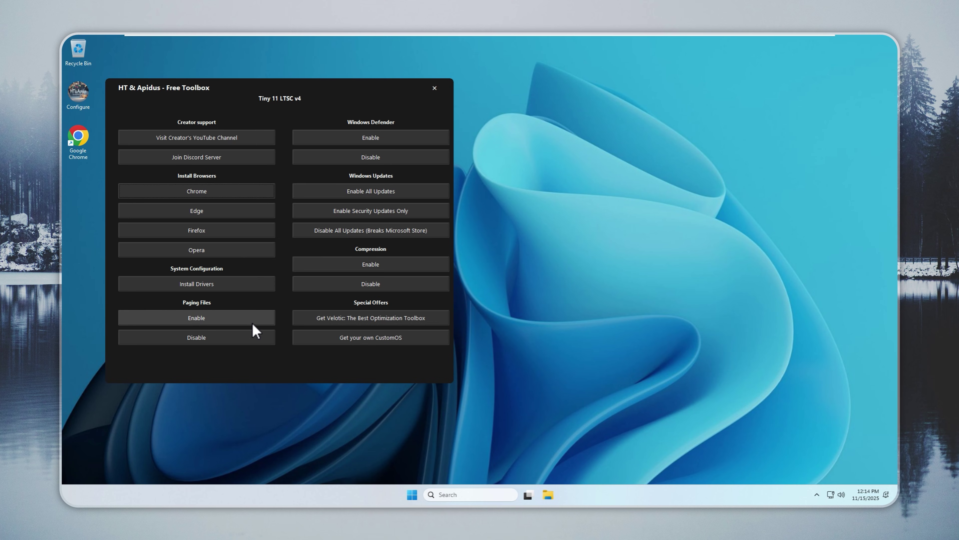
Step: Enable paging files in the toolbox and dismiss the resulting message
click(234, 323)
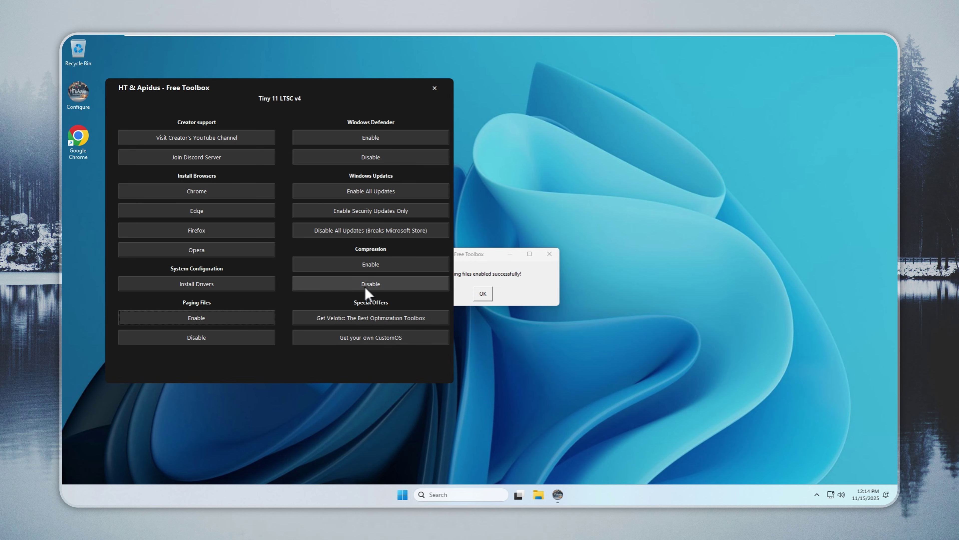
click(470, 291)
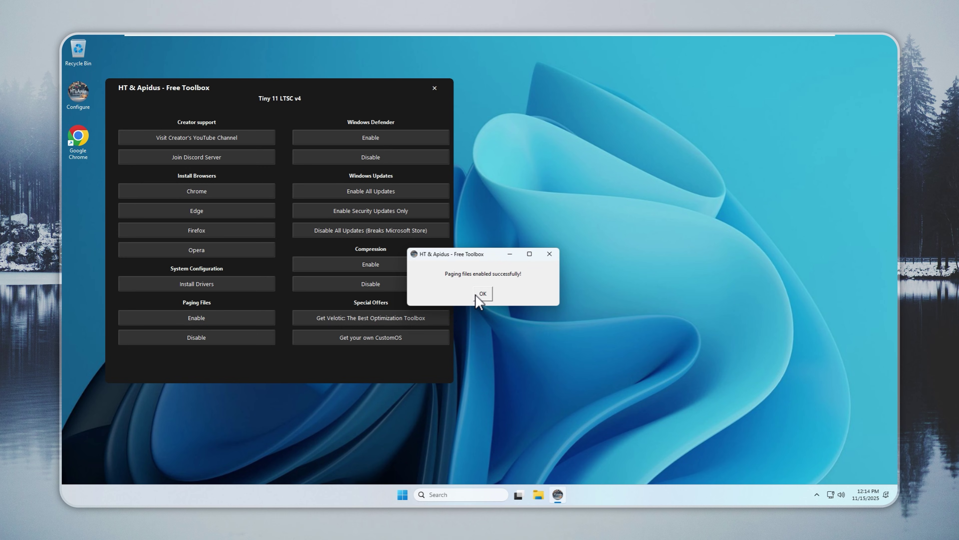
click(479, 294)
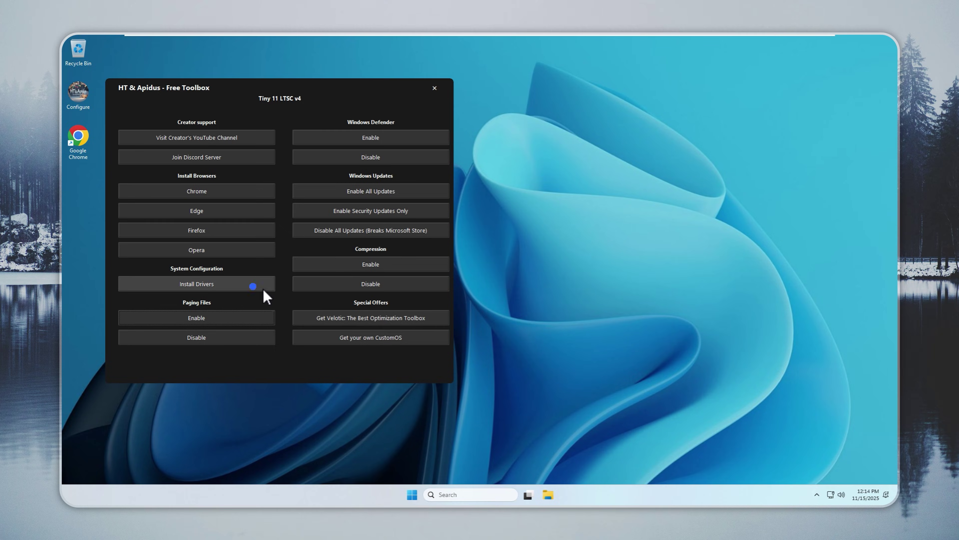
Step: Launch the toolbox's driver installer, scan the system, and update every outdated driver and missing game component, accepting the installation notices
click(252, 285)
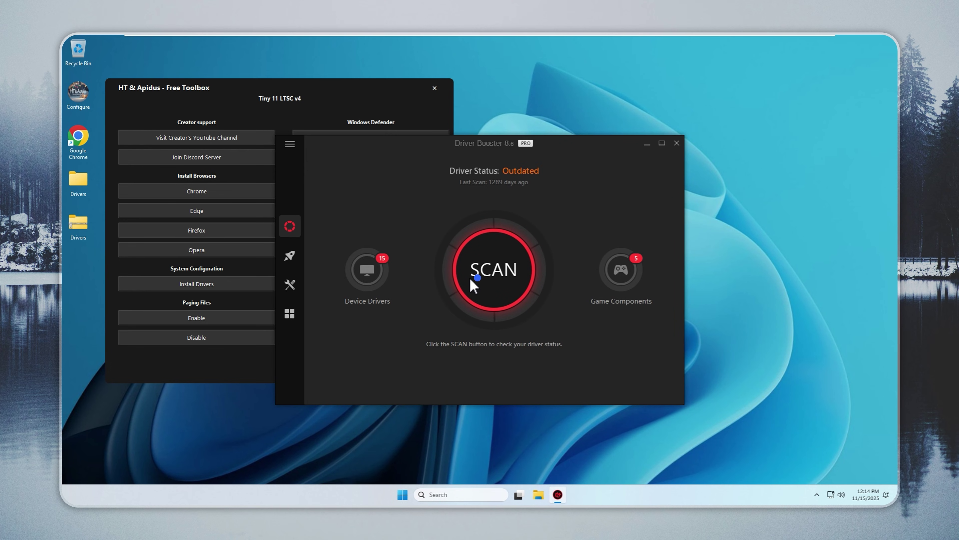
click(478, 283)
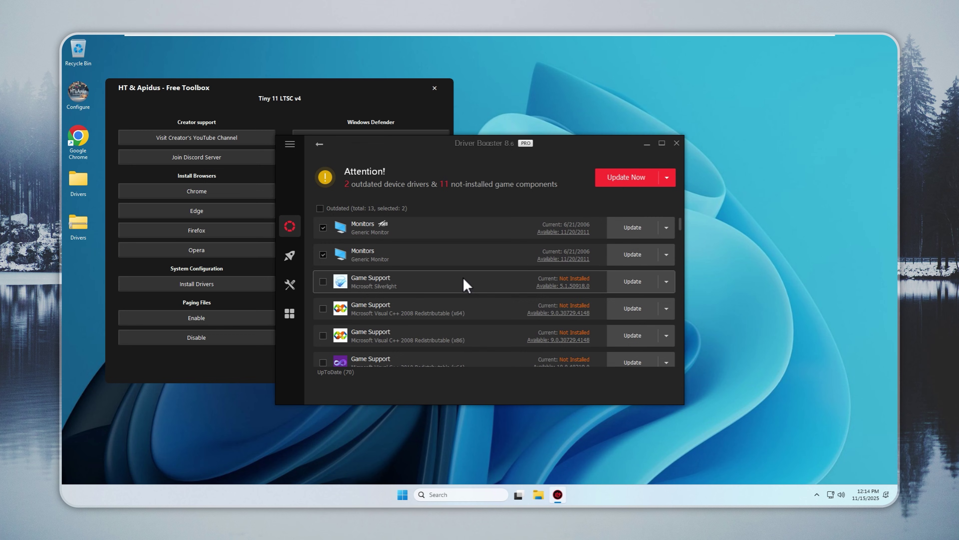
click(320, 208)
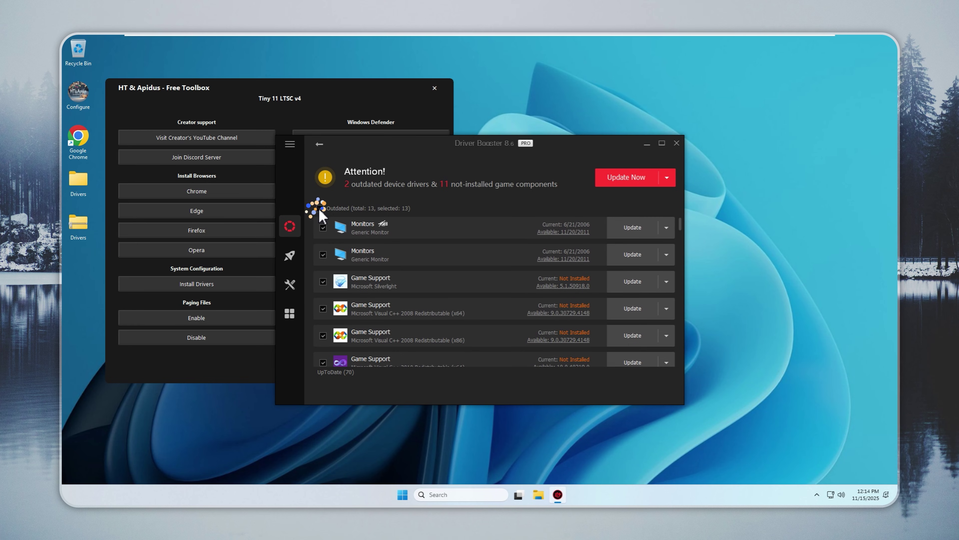
click(667, 177)
click(632, 182)
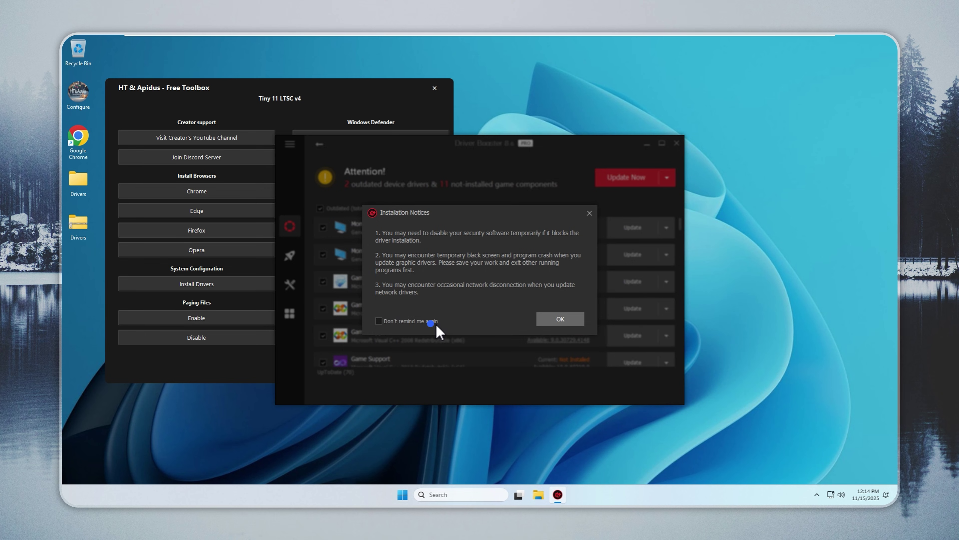
click(555, 320)
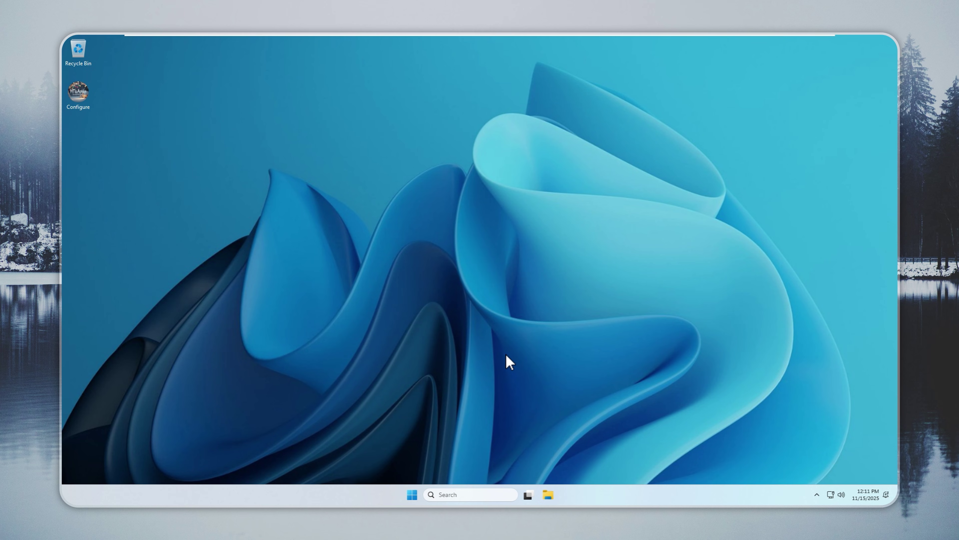
Step: Check the Start menu's contents, and run winver to view the installed Windows version
click(415, 495)
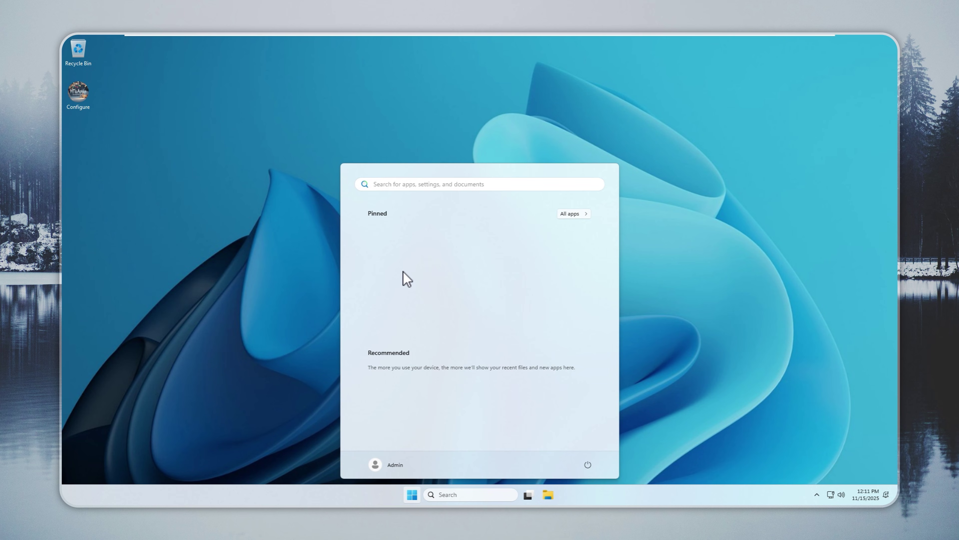
click(307, 294)
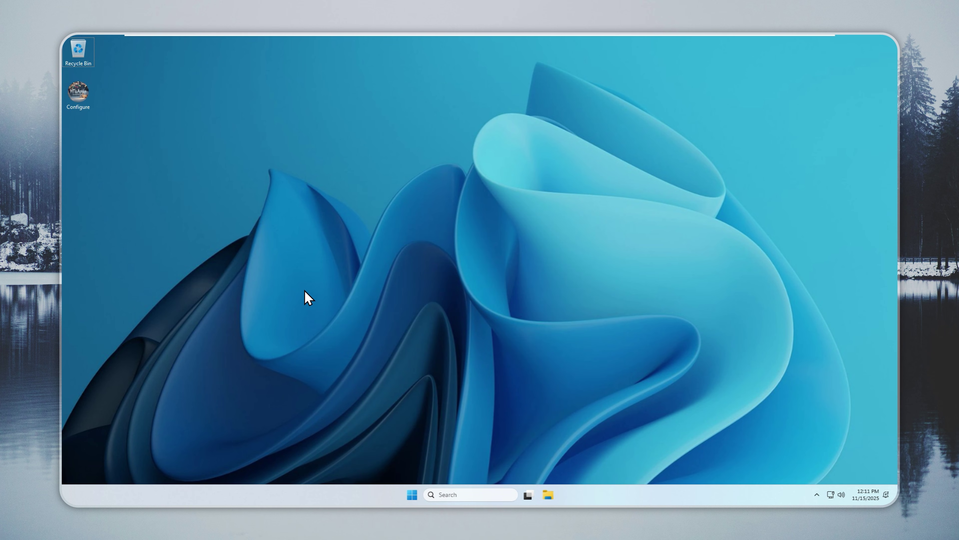
key(super+r)
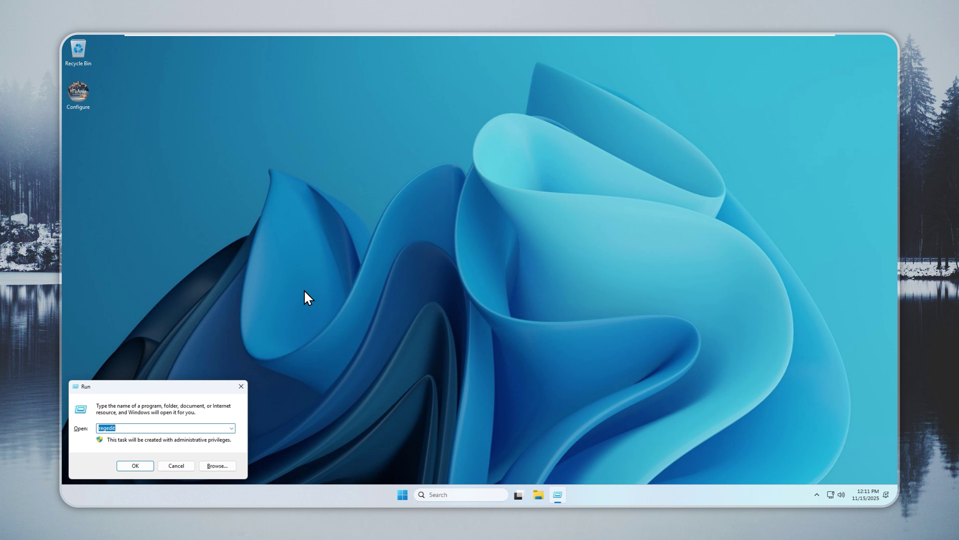
text(winver)
key(Return)
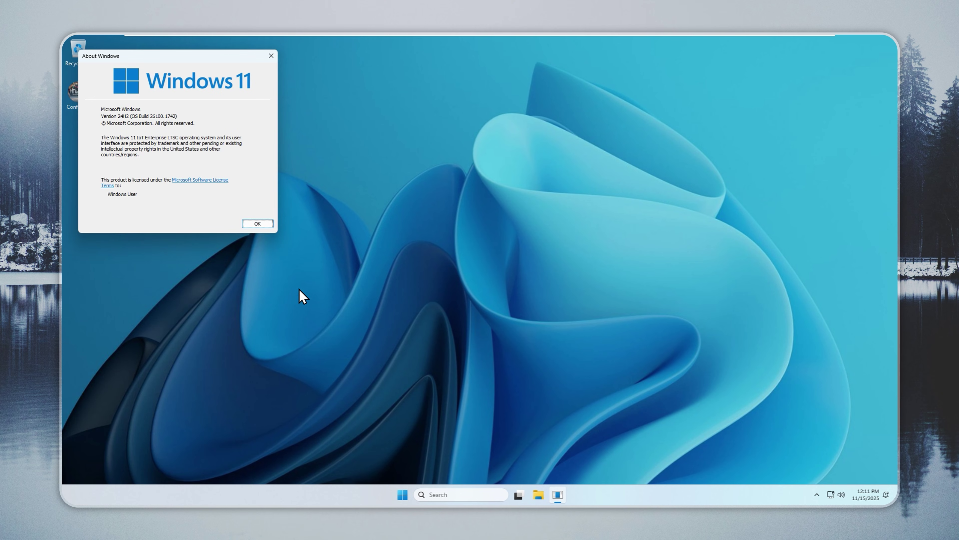